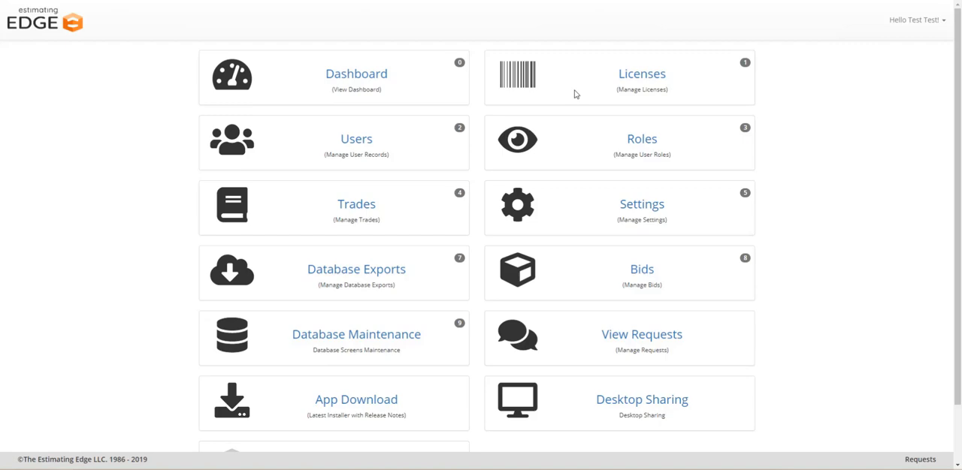
- Open the Tasks Manager of EDGE On Site
scroll(575, 94, "down", 2)
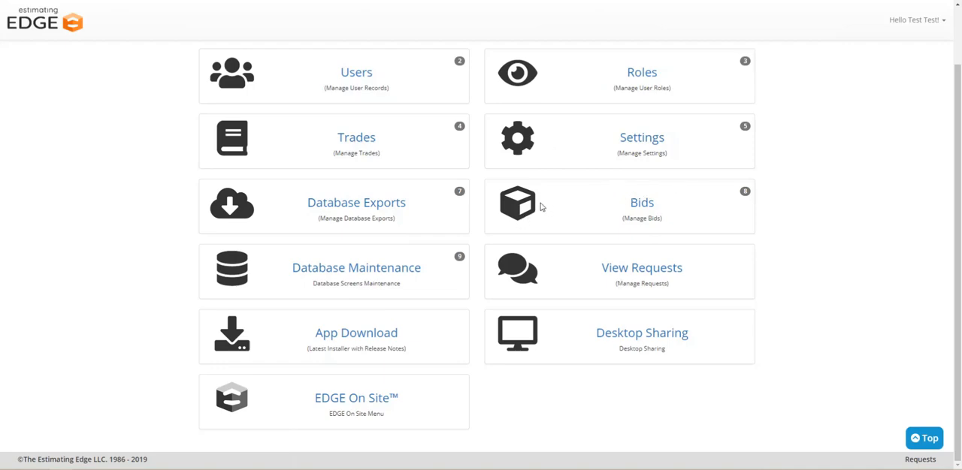
left_click(363, 404)
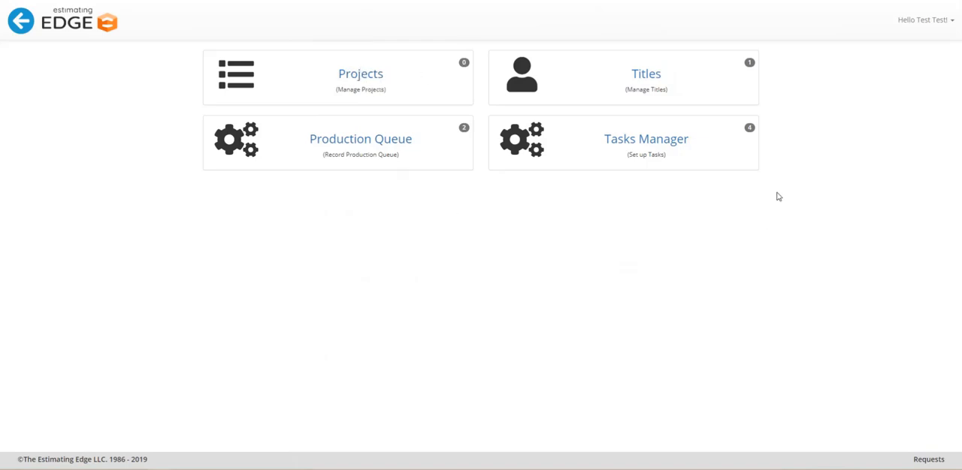
left_click(671, 145)
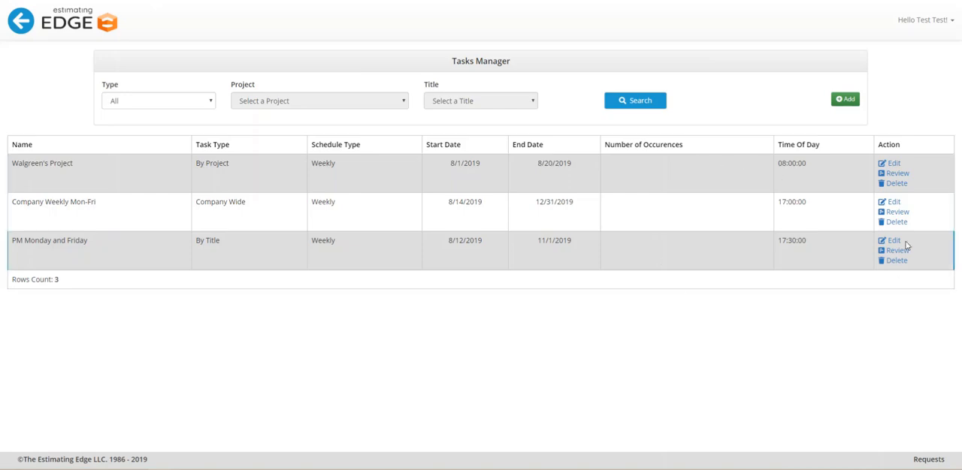
- Examine the schedule and task items of the Walgreen's Project task without changing them
left_click(892, 165)
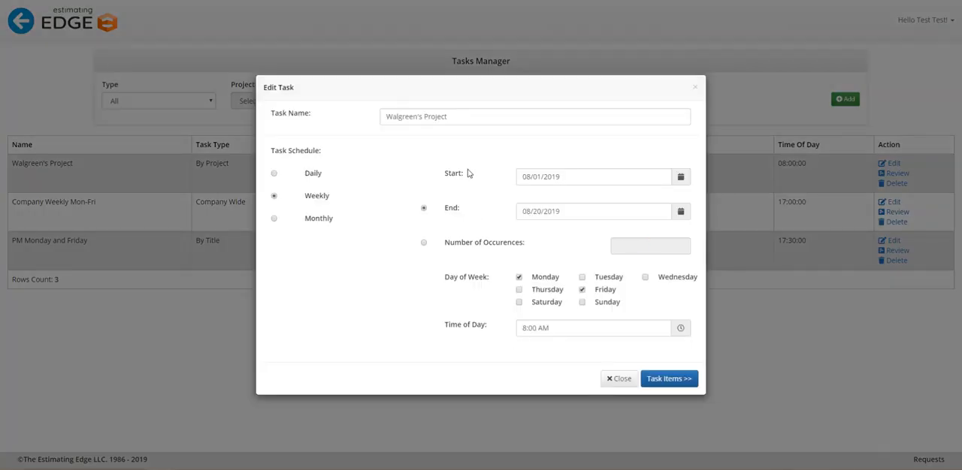
left_click(669, 379)
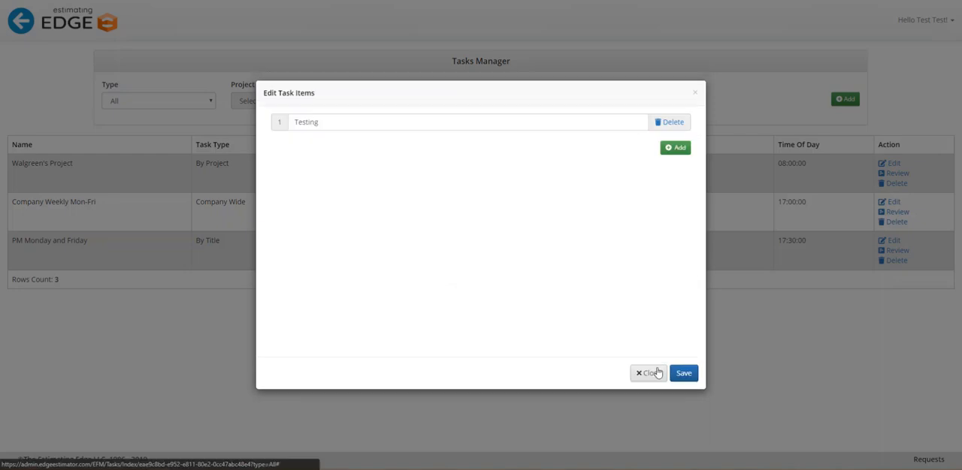
left_click(653, 373)
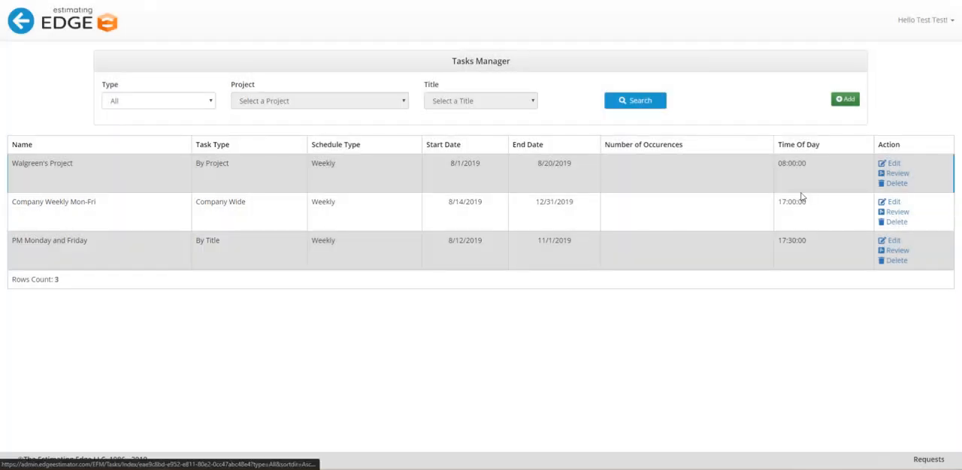
- Review the task items of Company Weekly Mon-Fri, PM Monday and Friday, and Walgreen's Project in turn
left_click(898, 213)
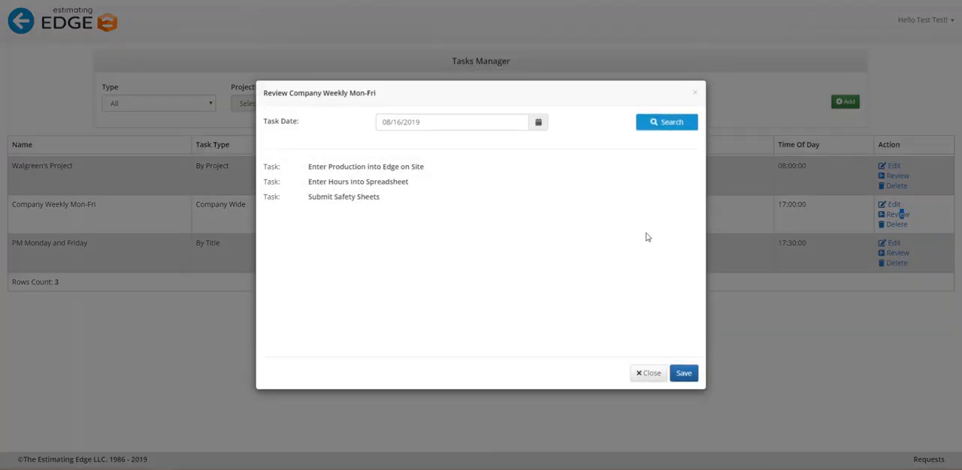
left_click(647, 378)
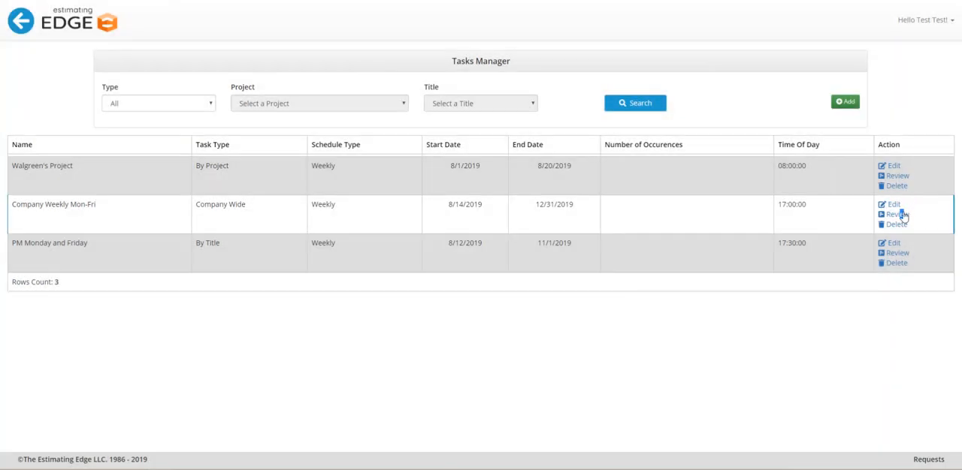
left_click(891, 254)
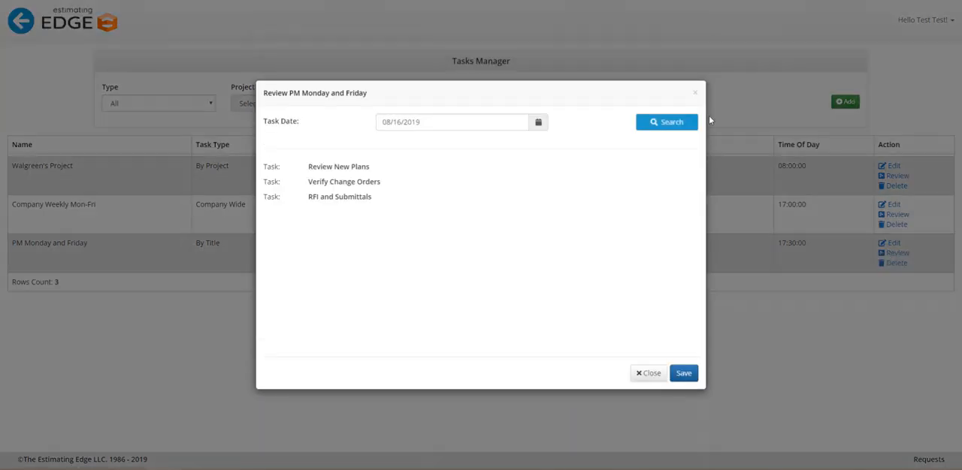
left_click(695, 96)
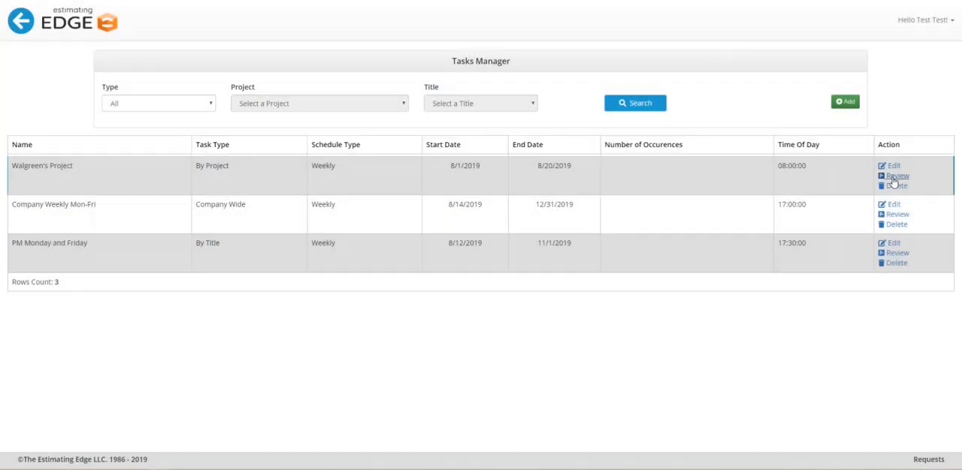
left_click(895, 176)
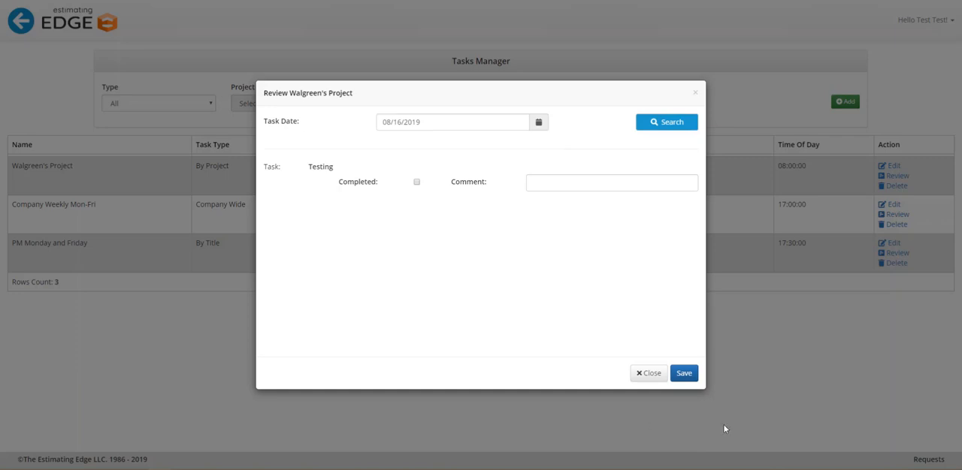
left_click(650, 373)
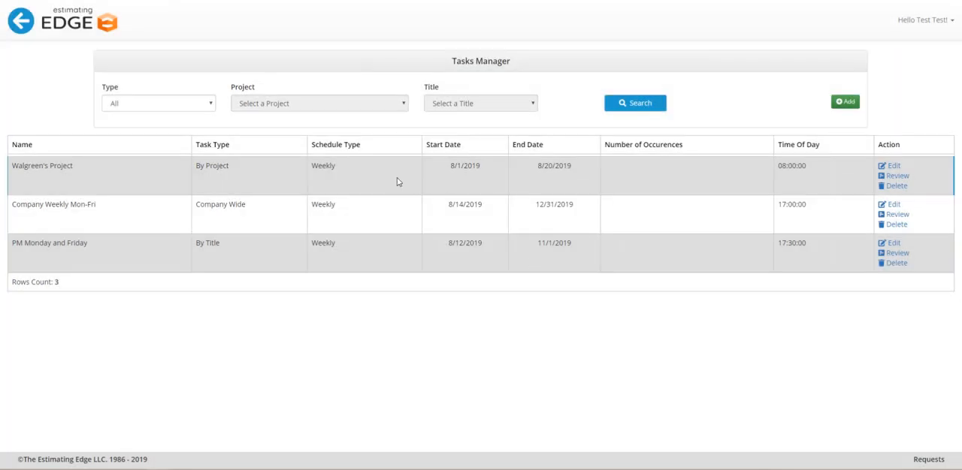
- Set the task type to By Project and choose the Woodchuck Plaza project
left_click(202, 109)
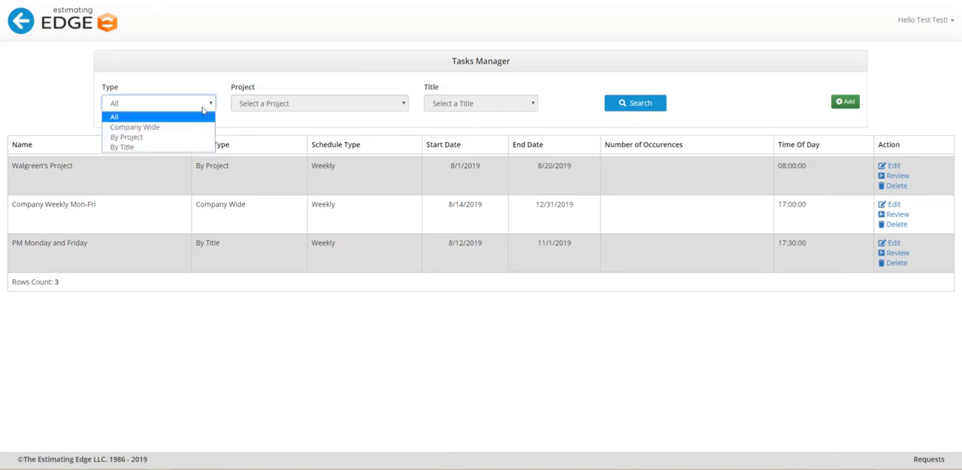
left_click(170, 138)
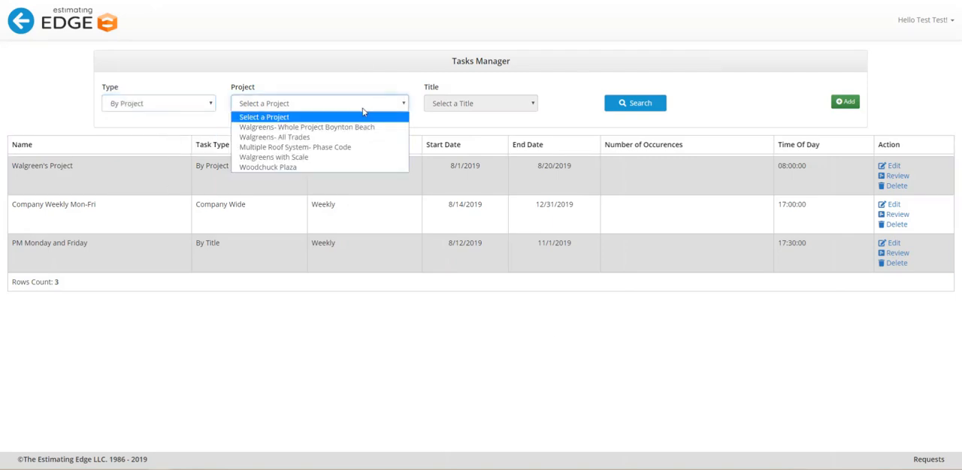
left_click(363, 107)
left_click(347, 168)
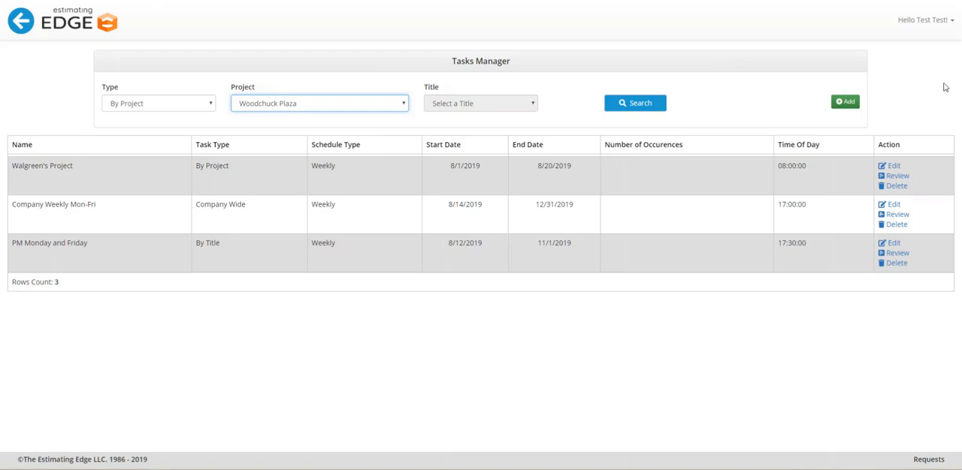
- Add a new task for the chosen project and name it "New Task List"
left_click(842, 106)
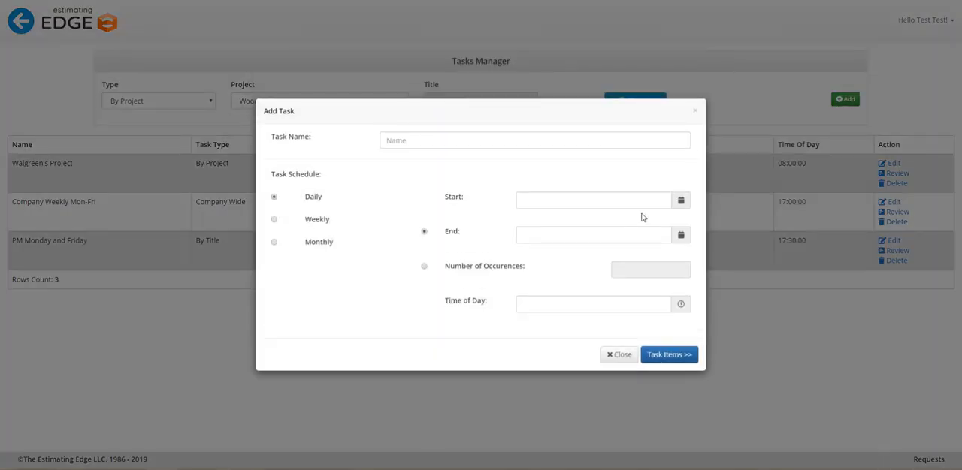
left_click(446, 139)
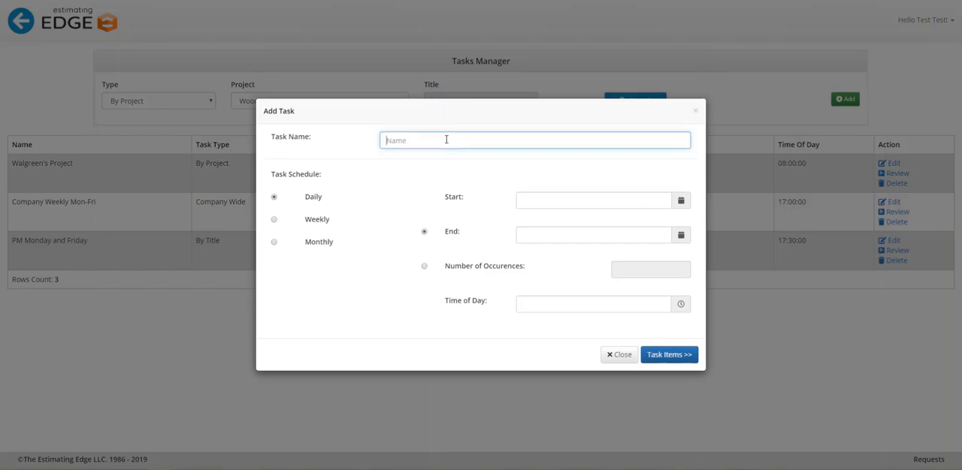
type("New Task List")
- Schedule the new task weekly on Monday, Wednesday and Friday
left_click(274, 219)
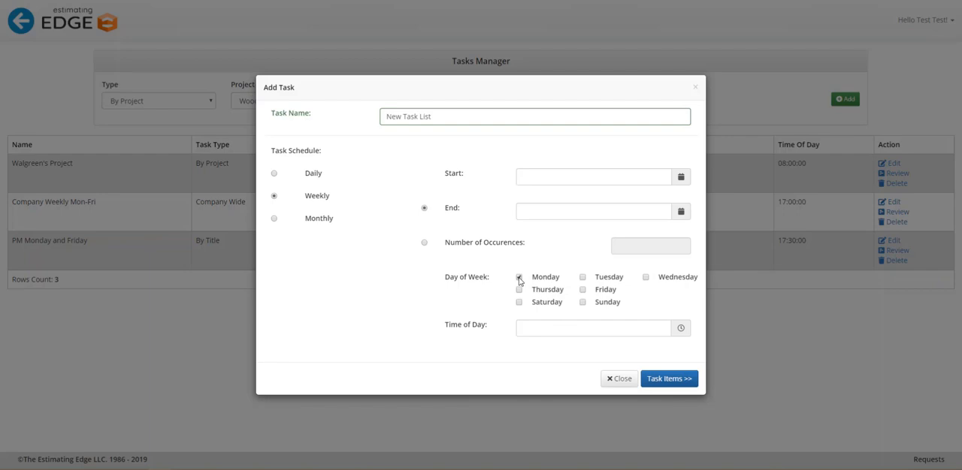
left_click(582, 278)
left_click(519, 290)
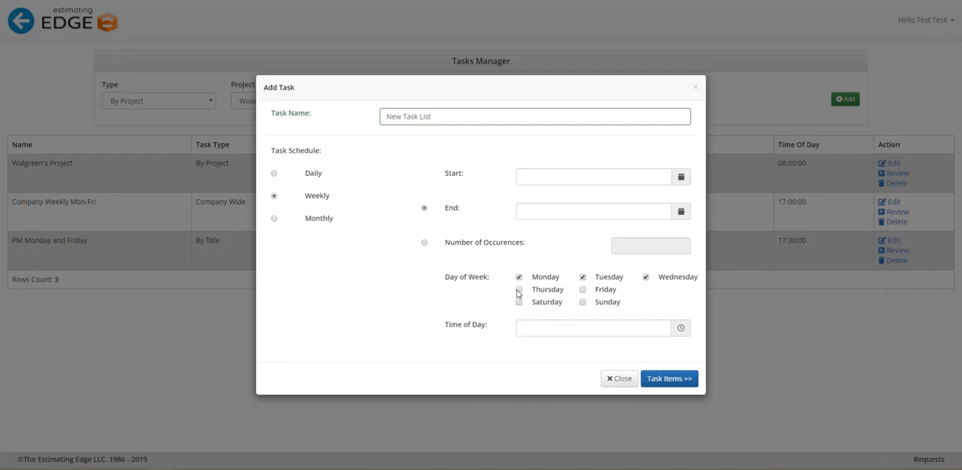
left_click(583, 292)
left_click(520, 290)
left_click(583, 278)
left_click(273, 219)
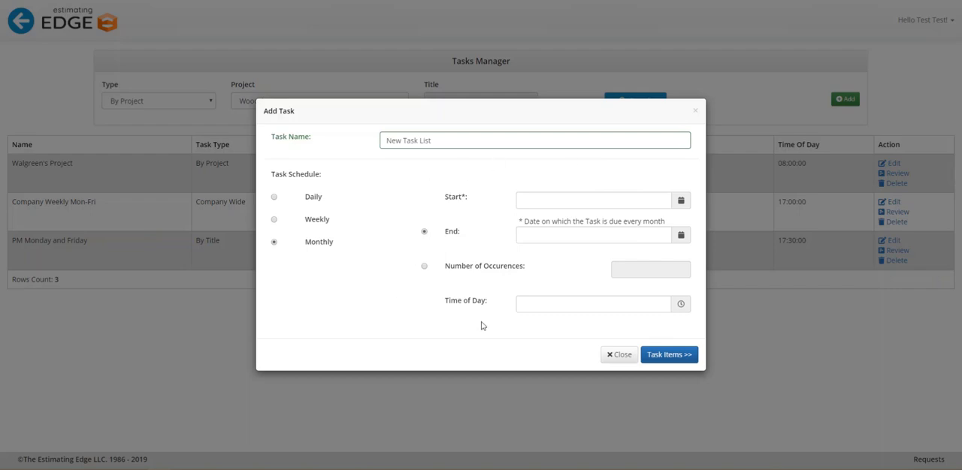
left_click(274, 219)
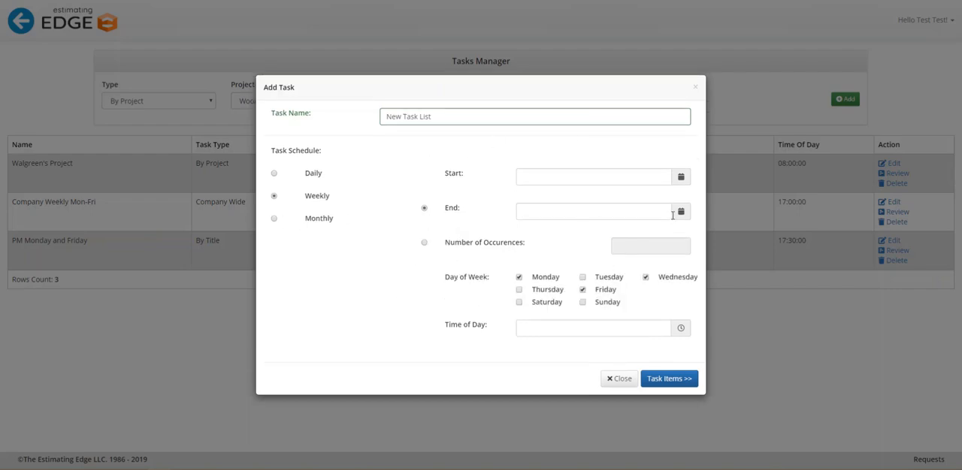
- Set the task's start date to 08/12/2019 and its end date to 12/27/2019
left_click(680, 179)
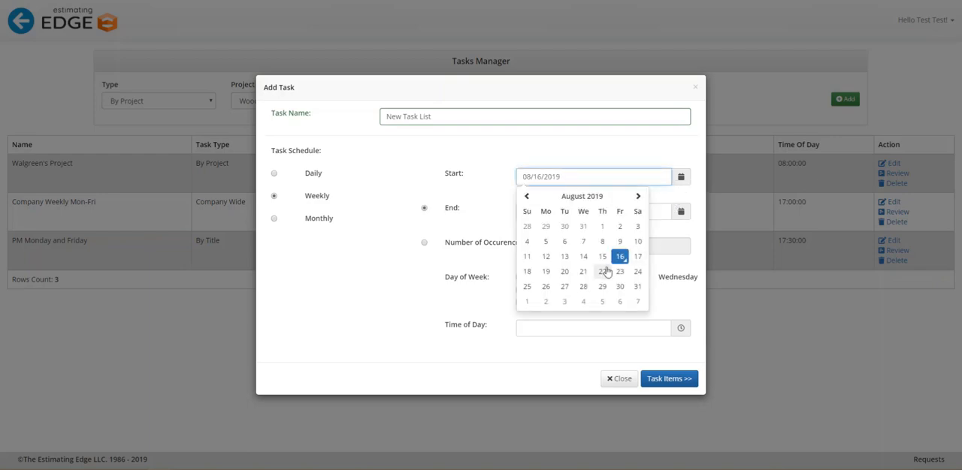
left_click(546, 256)
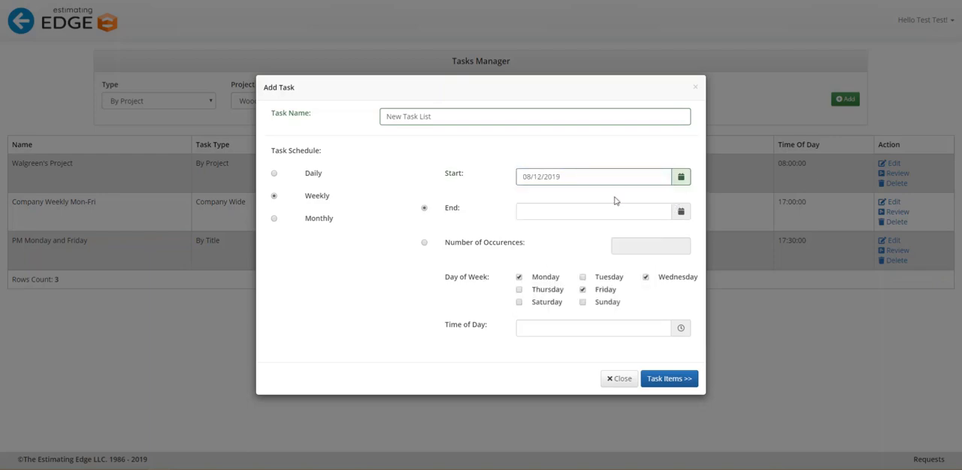
left_click(678, 216)
left_click(637, 230)
left_click(637, 231)
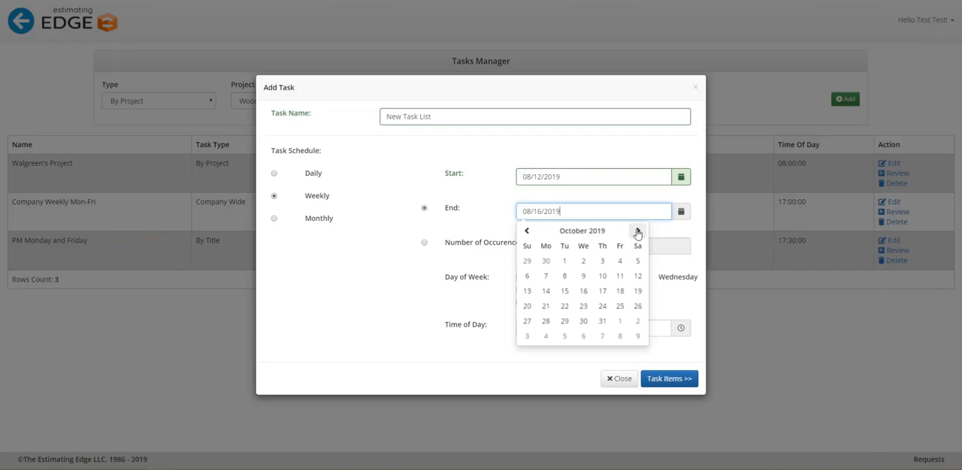
left_click(637, 231)
left_click(637, 230)
left_click(613, 305)
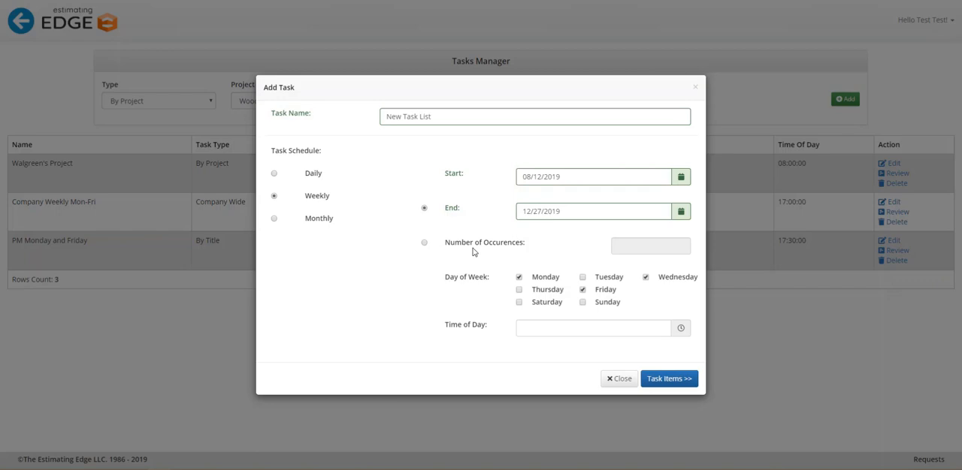
- Set the task's time of day to 5:00 PM and continue to its task items
left_click(681, 331)
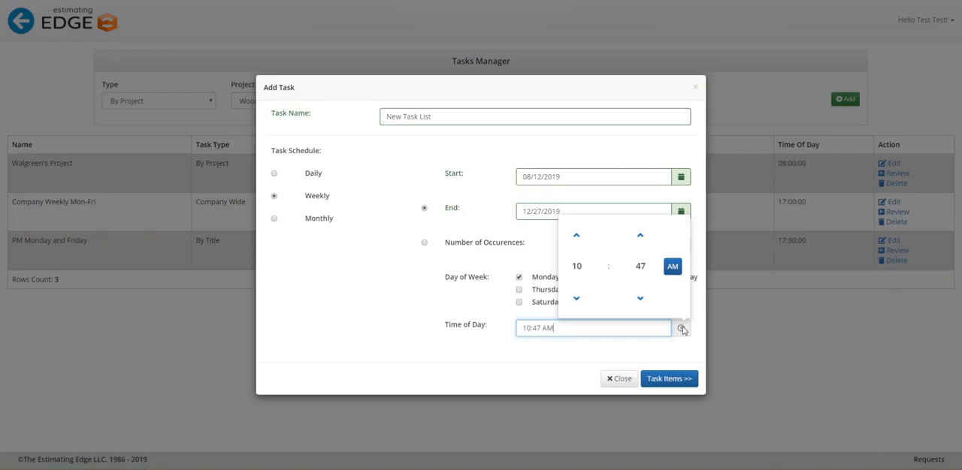
left_click(576, 266)
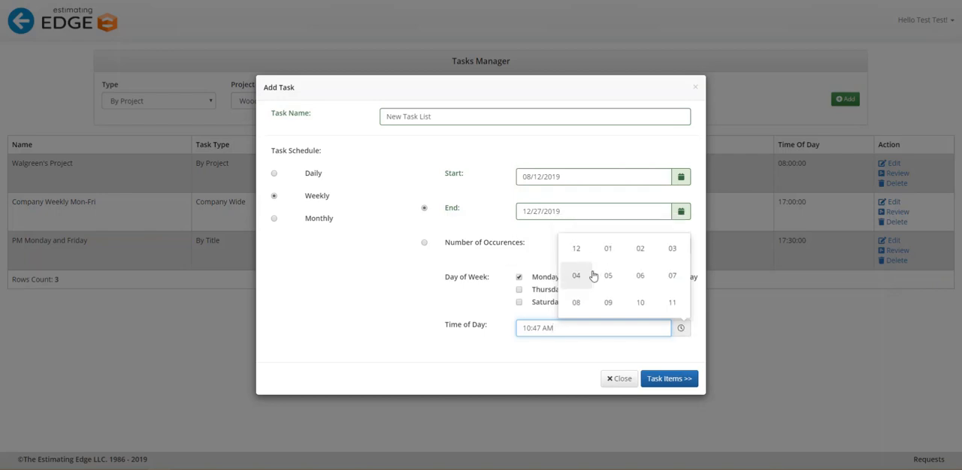
left_click(610, 277)
left_click(638, 269)
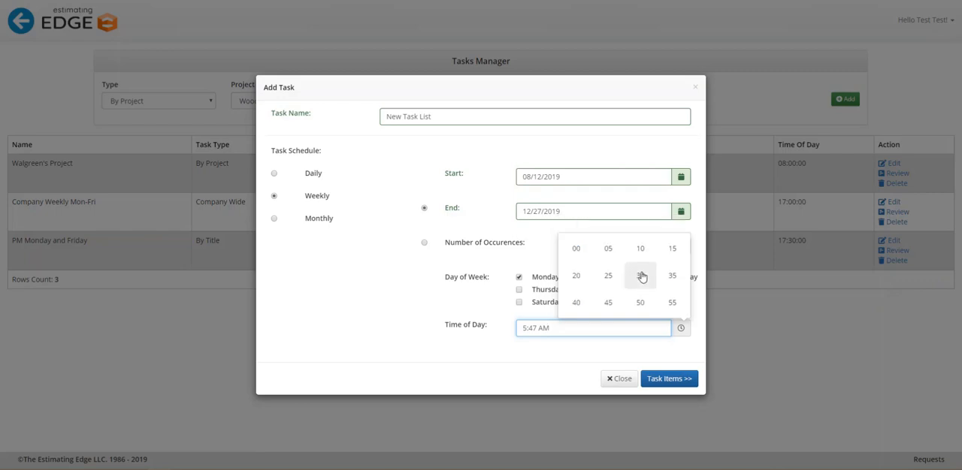
left_click(575, 248)
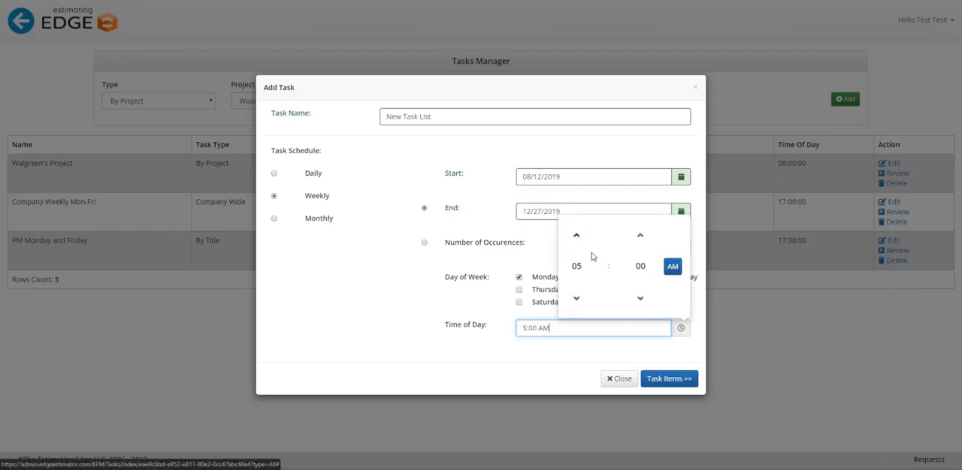
left_click(673, 267)
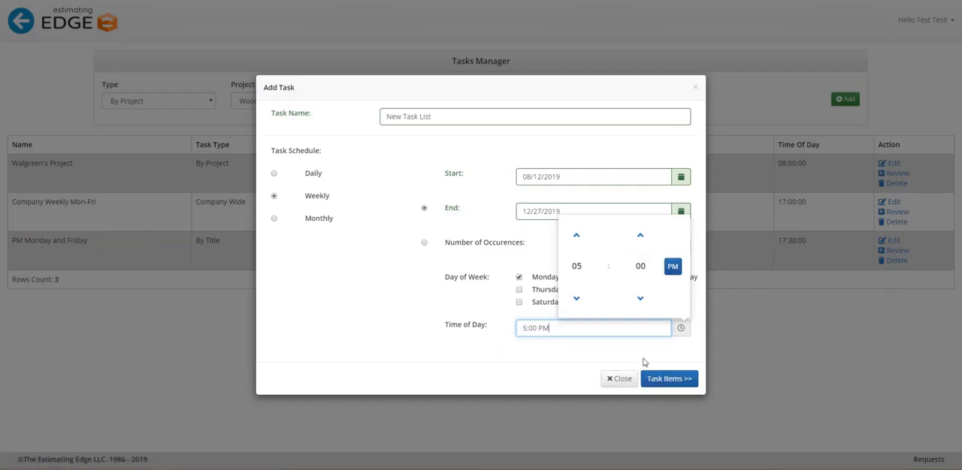
left_click(661, 380)
left_click(678, 381)
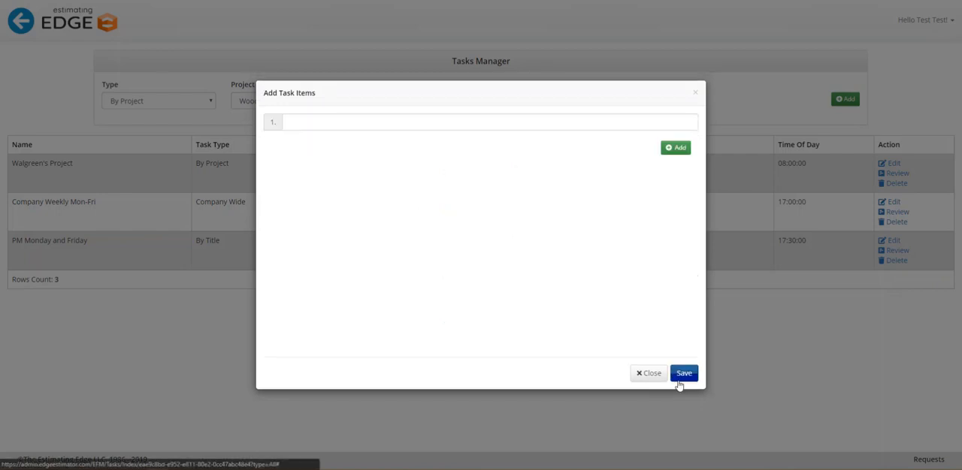
- Enter "Take Out the Trash" as the first task item
left_click(329, 124)
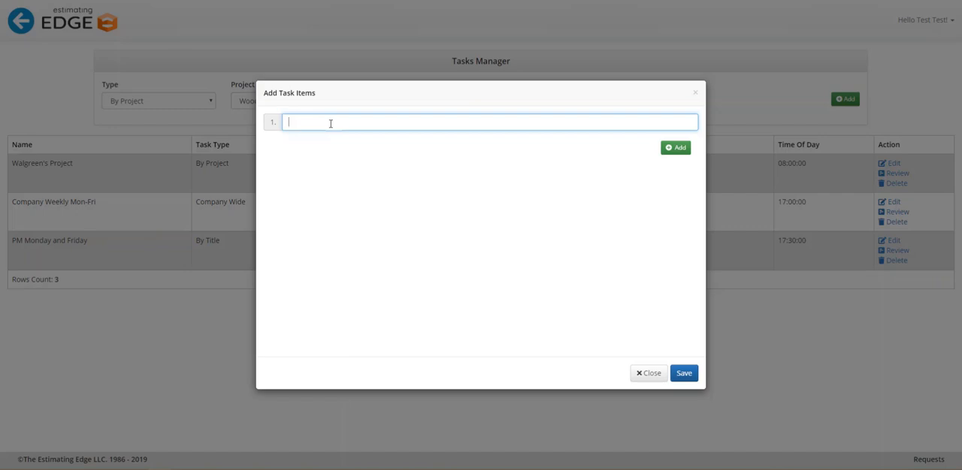
type("Take Out the Trash")
- Add a second task item, "Collect time sheets", and save the new task
left_click(679, 148)
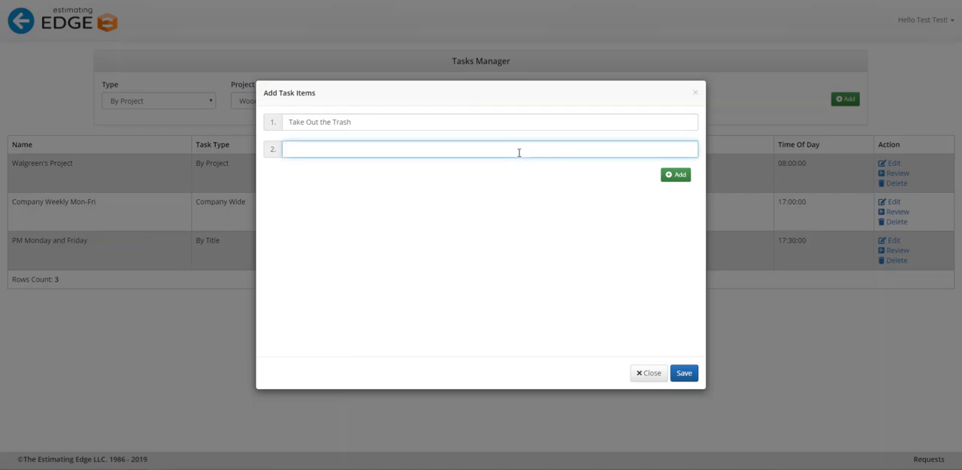
type("Collect time sheets")
left_click(684, 374)
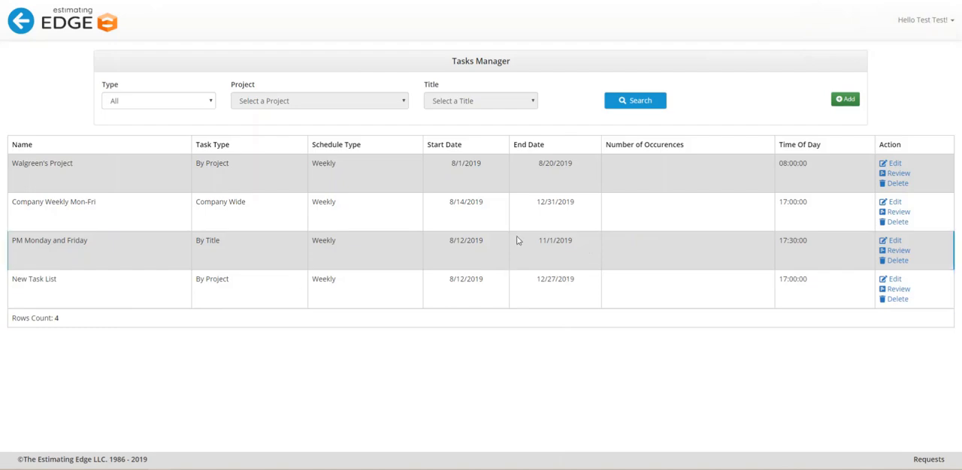
- Leave the Tasks Manager and return to the EDGE On Site menu
left_click(21, 21)
scroll(541, 344, "down", 2)
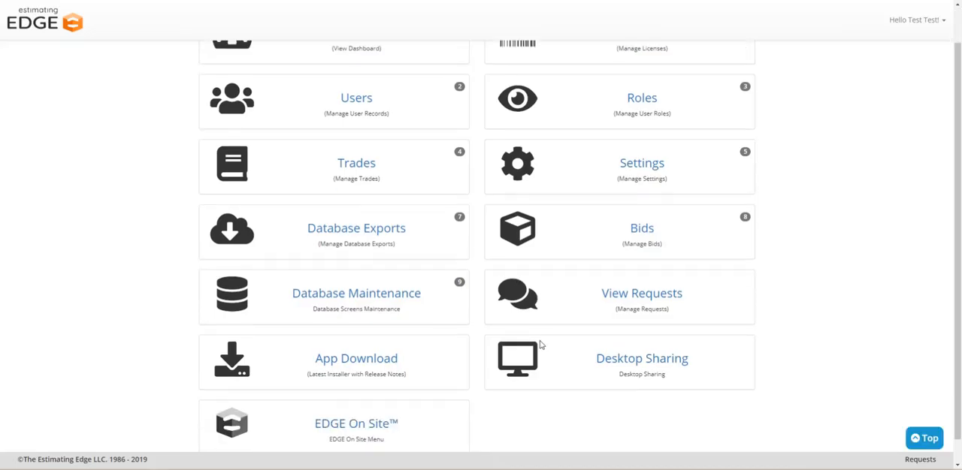
left_click(345, 404)
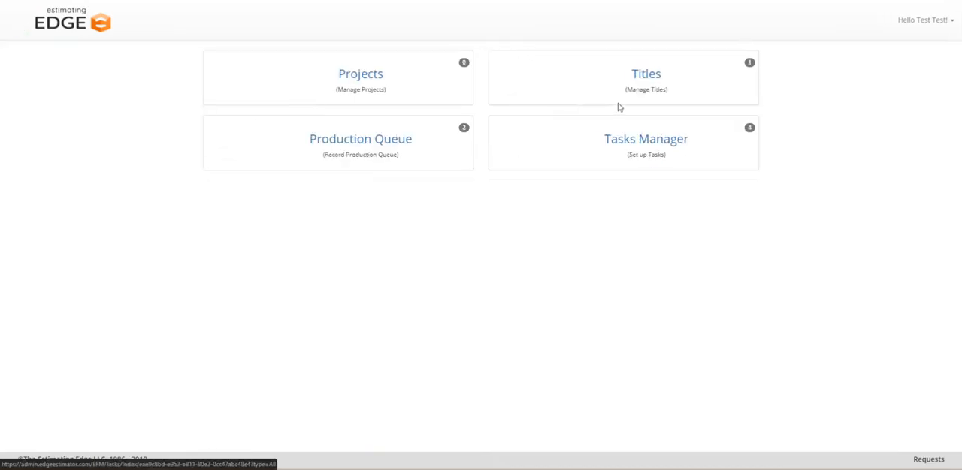
- Open the Woodchuck Plaza project's tasks from the projects list, and view the blank Add Task form before closing it
left_click(360, 75)
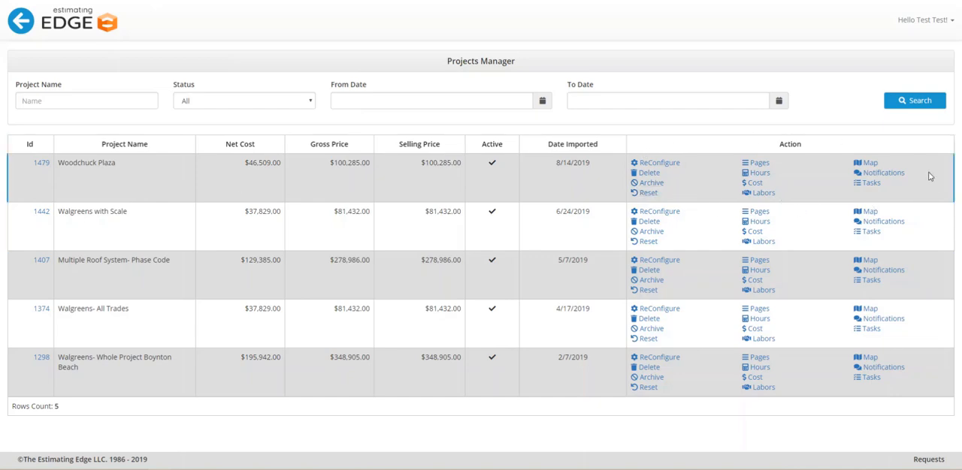
left_click(874, 187)
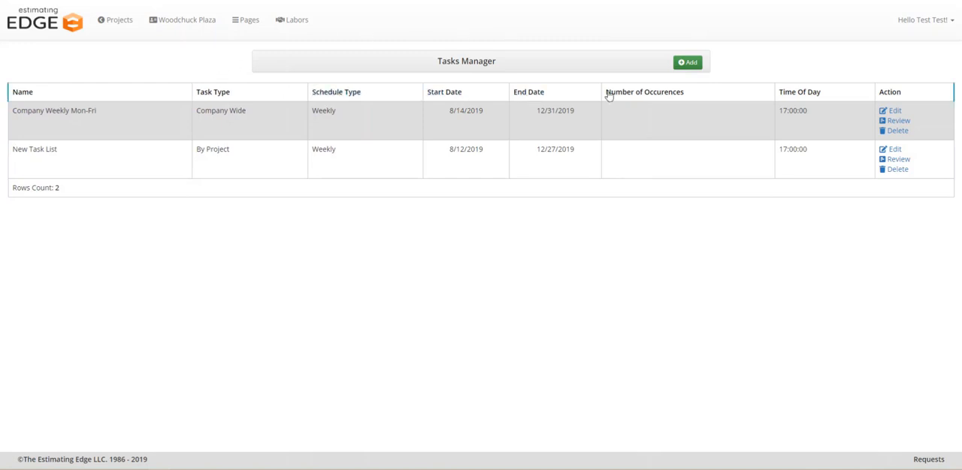
left_click(683, 68)
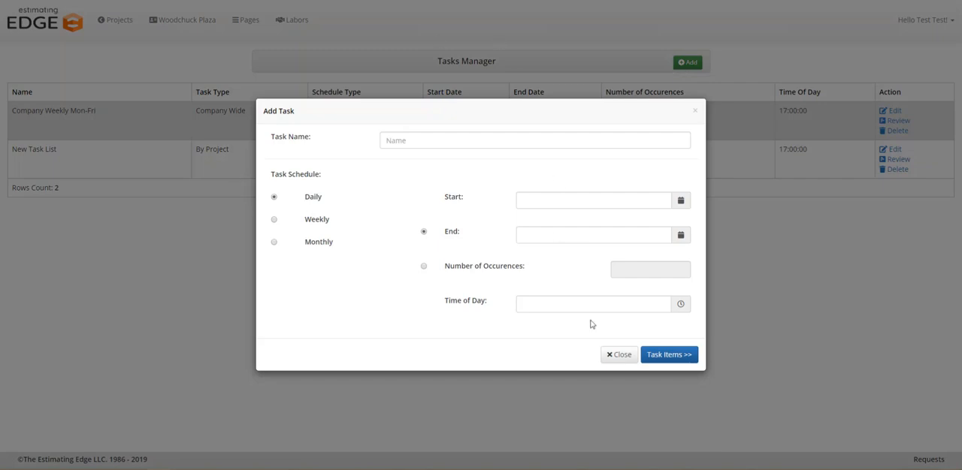
left_click(620, 356)
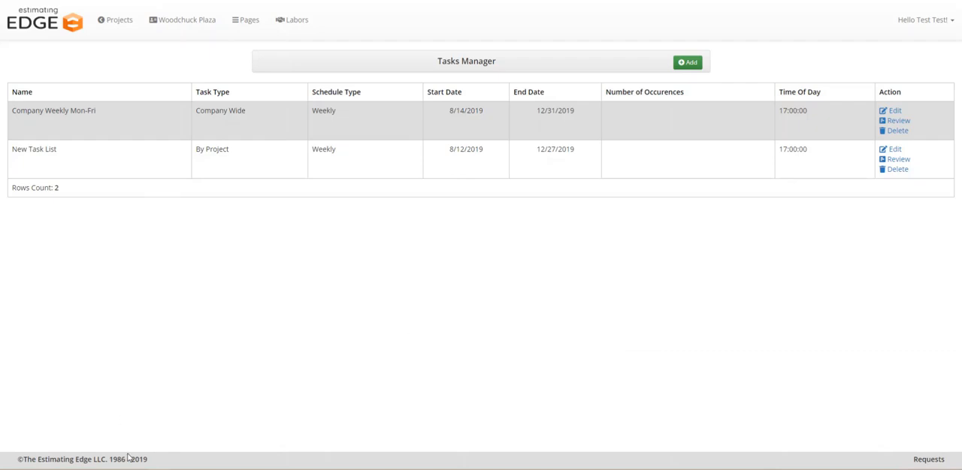
- Switch to the mirrored iPad in Reflector 3 and open New Task List from the Woodchuck Plaza project's tasks
mouse_move(208, 468)
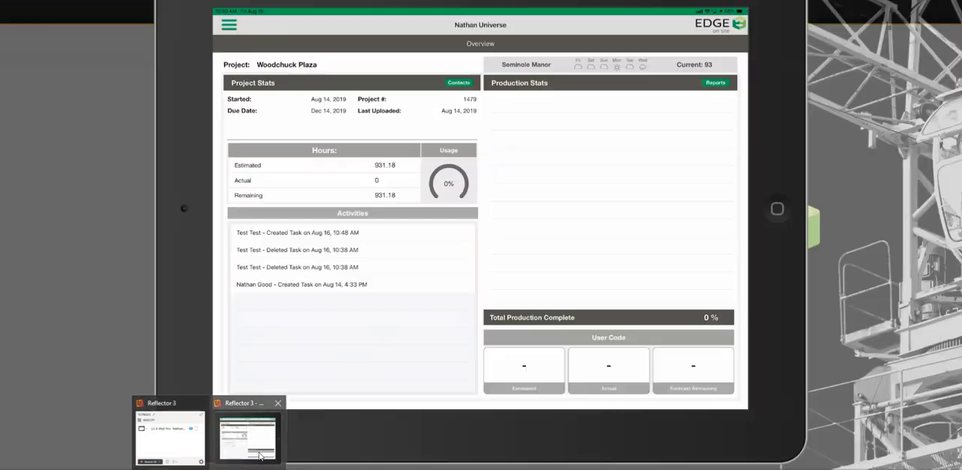
left_click(248, 434)
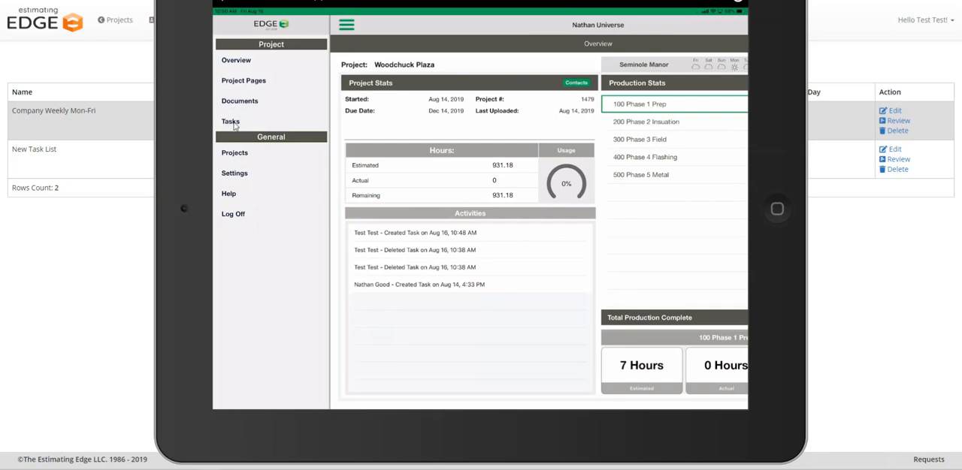
left_click(233, 126)
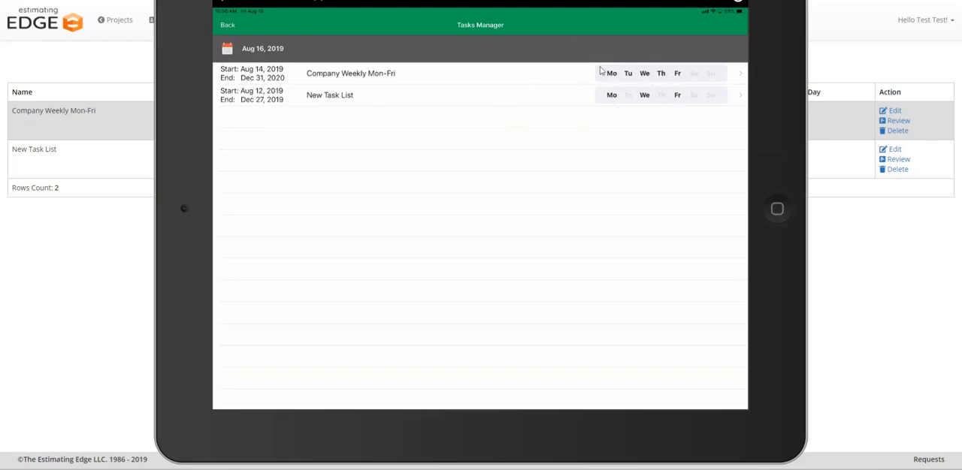
left_click(575, 105)
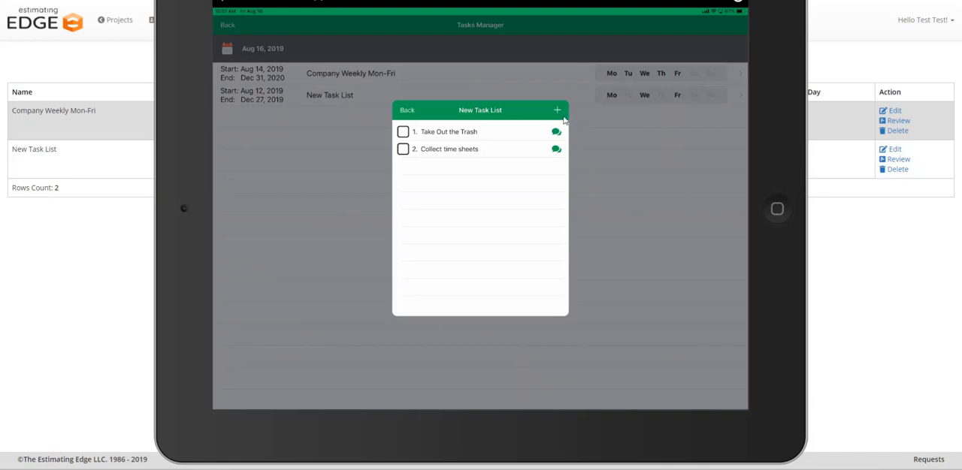
- Add the task item "MEP Interuption" to New Task List on the iPad
left_click(557, 113)
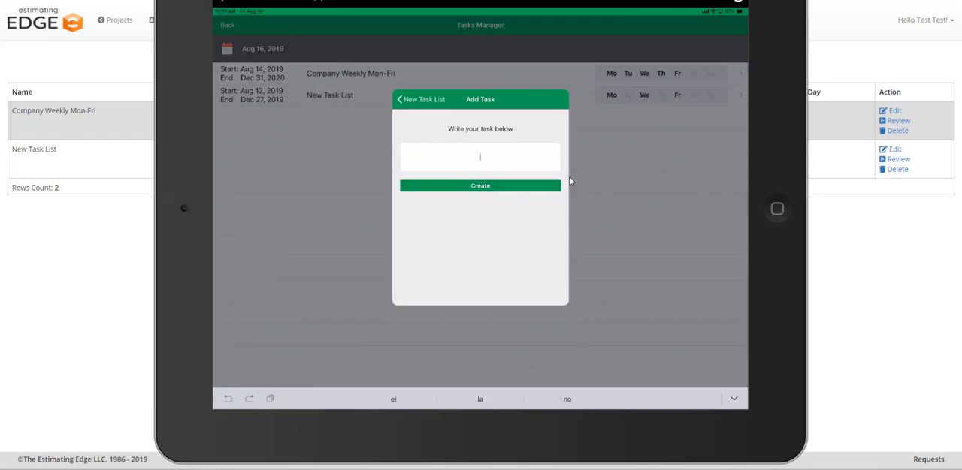
type("MEP Interu")
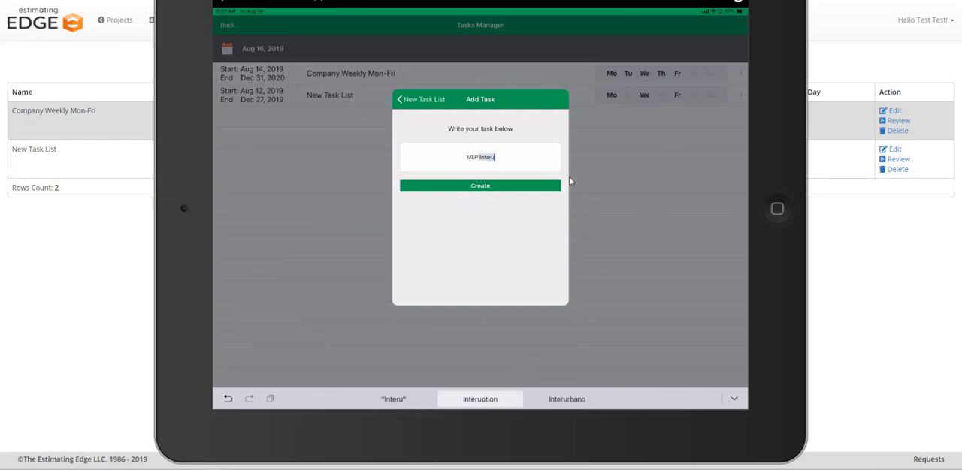
type("ption")
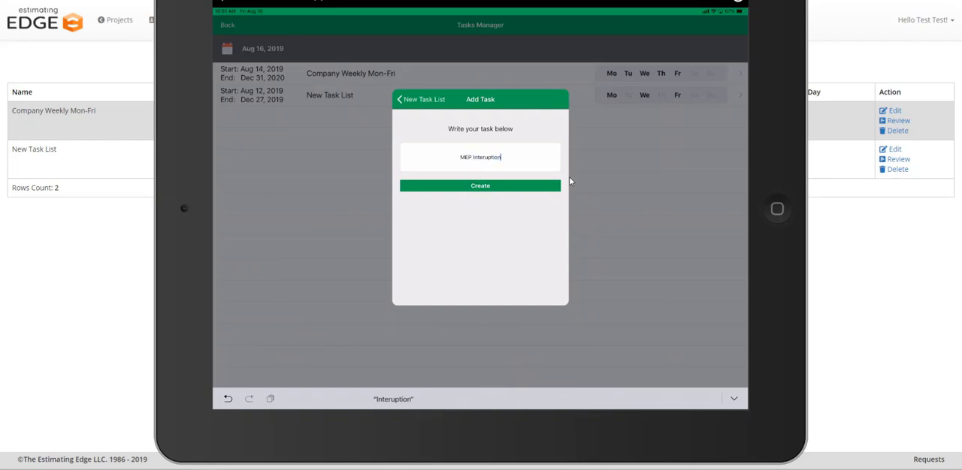
left_click(487, 157)
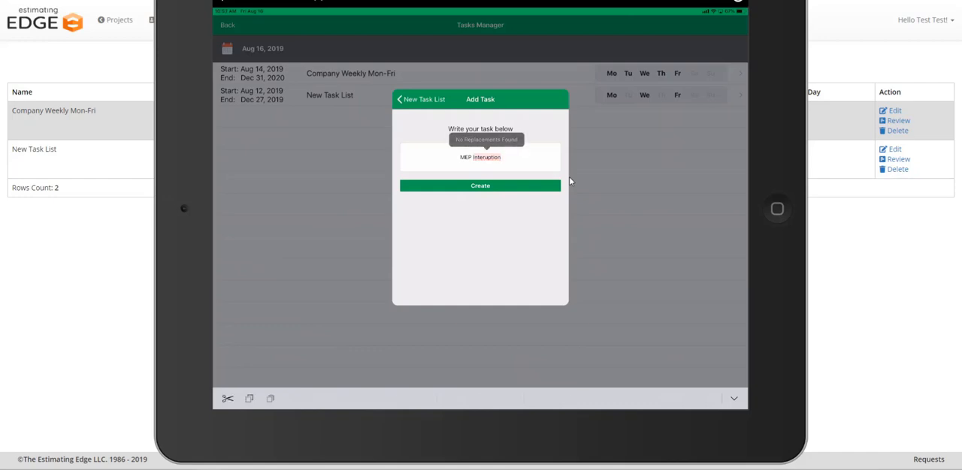
left_click(483, 157)
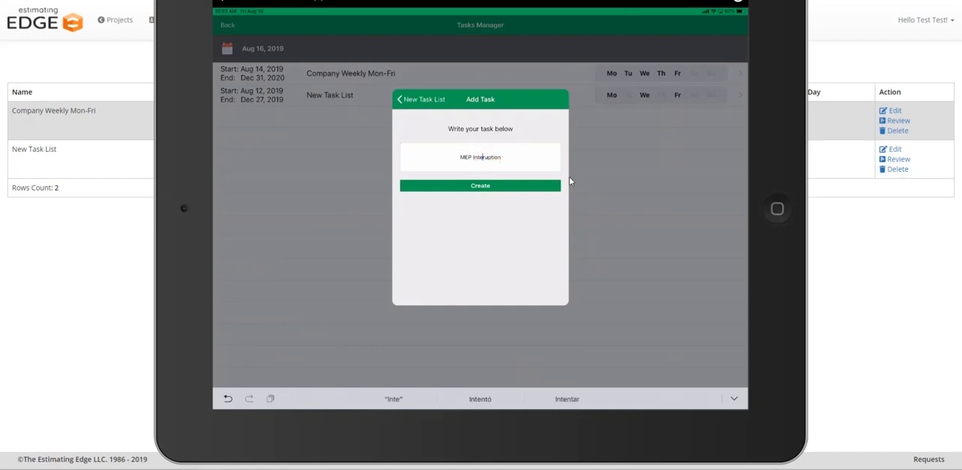
left_click(480, 186)
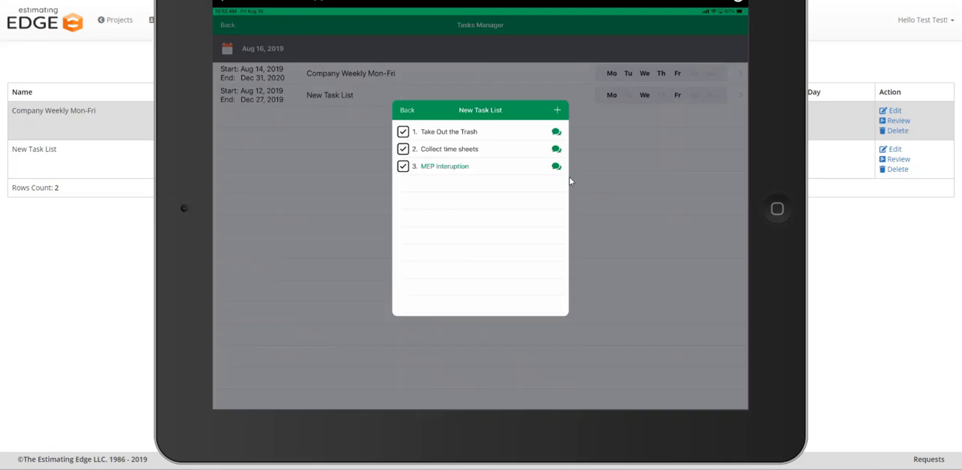
- Return to the web Tasks Manager, review the task items and completion of New Task List, and close the review
left_click(569, 181)
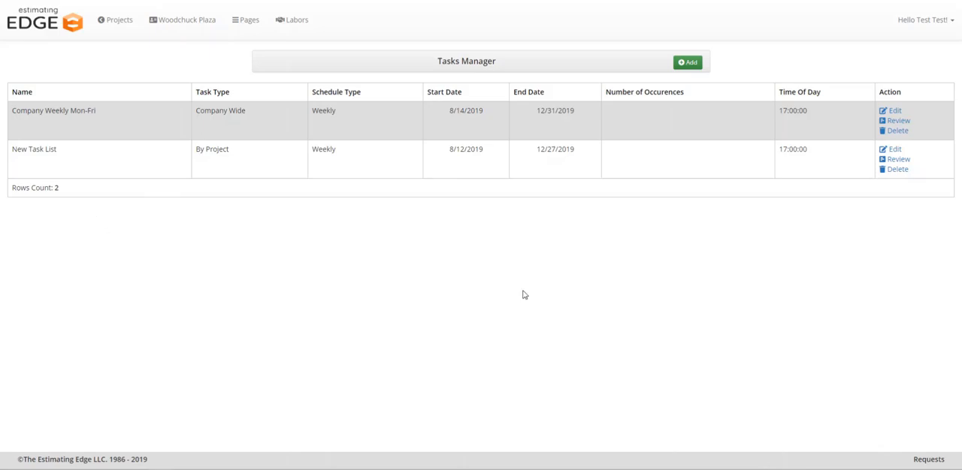
left_click(896, 160)
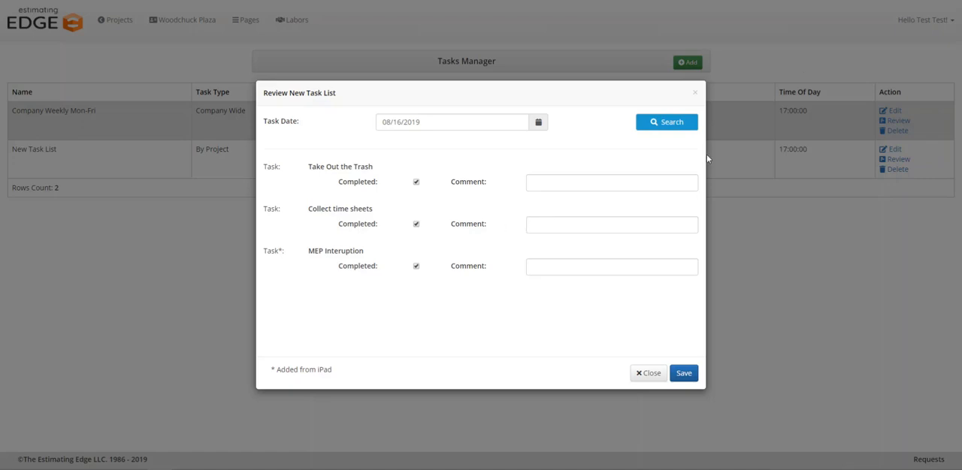
left_click(694, 92)
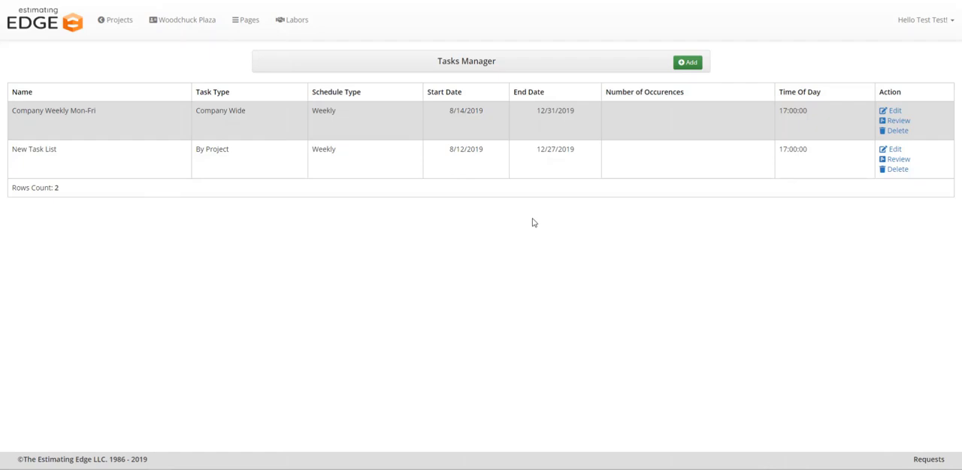
- Switch back to the mirrored iPad in Reflector 3 and examine the Woodchuck Plaza Tasks Report
mouse_move(206, 469)
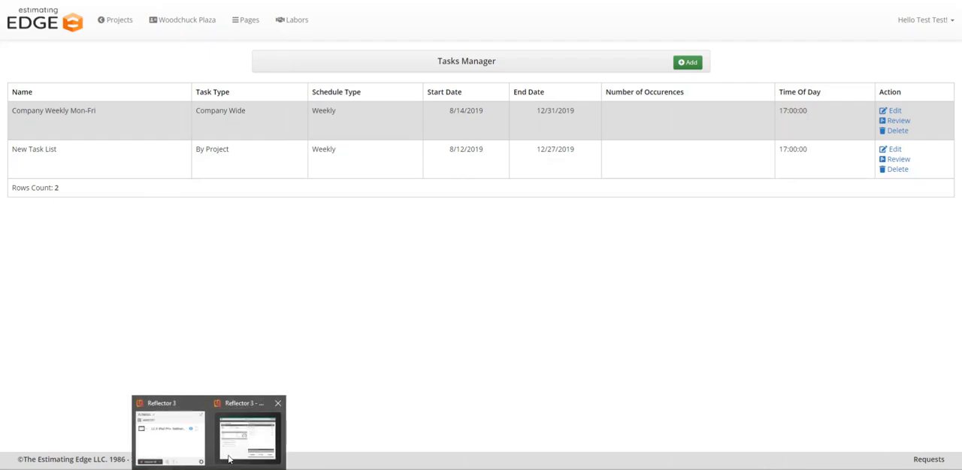
left_click(244, 439)
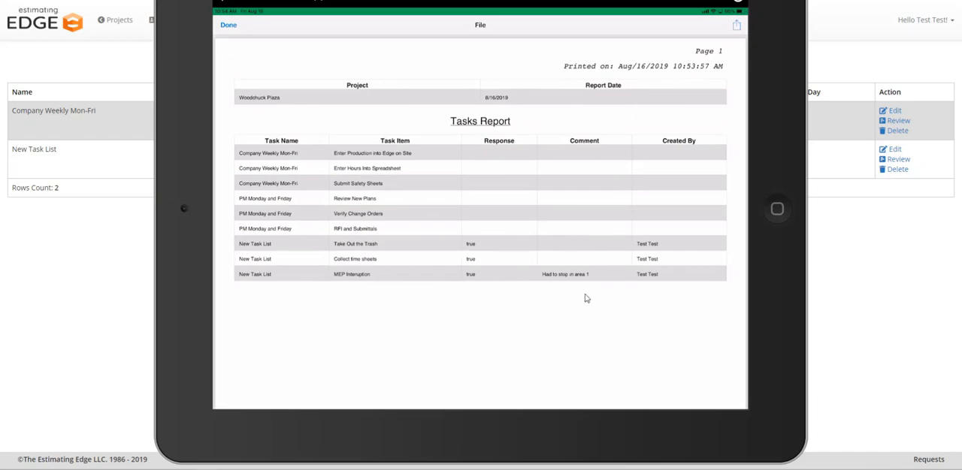
scroll(659, 286, "down", 2)
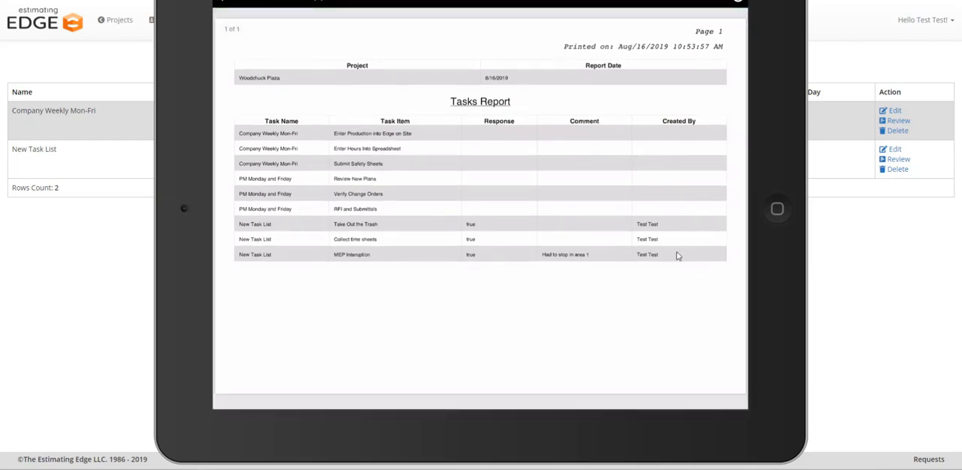